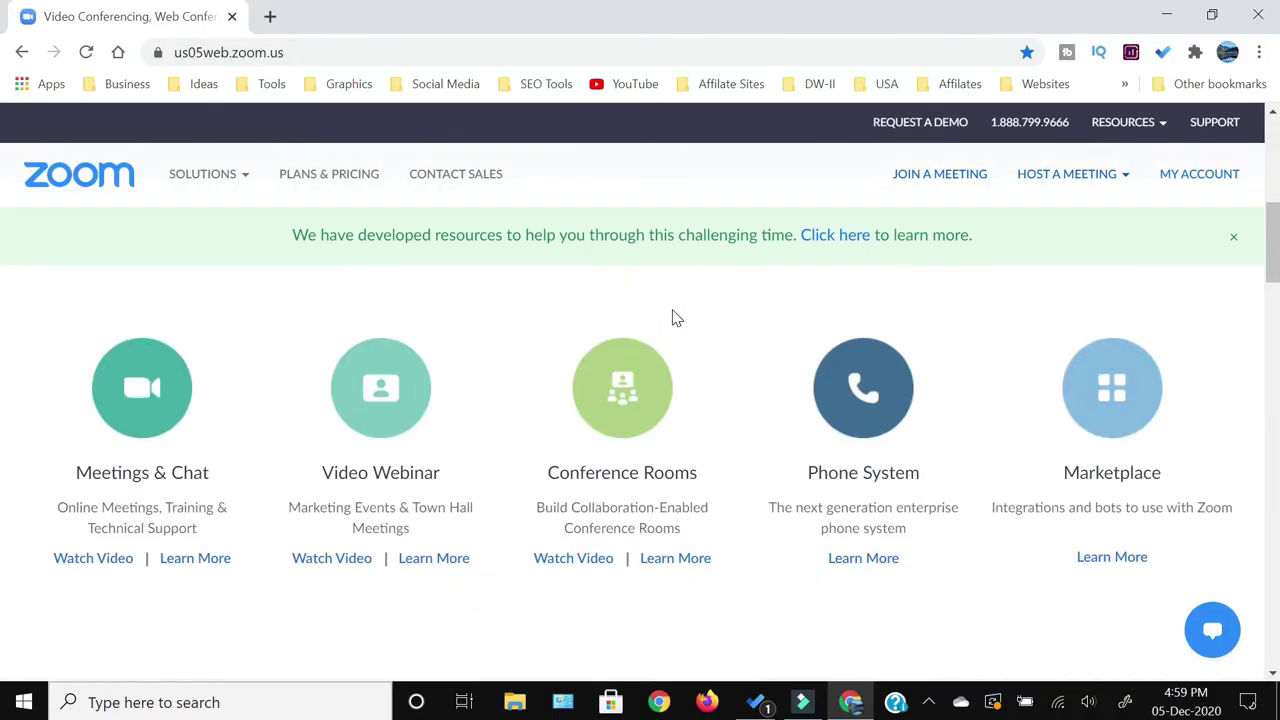
Start a Zoom test meeting through the Test Zoom support link in the website's footer
scroll(673, 312, down, 10)
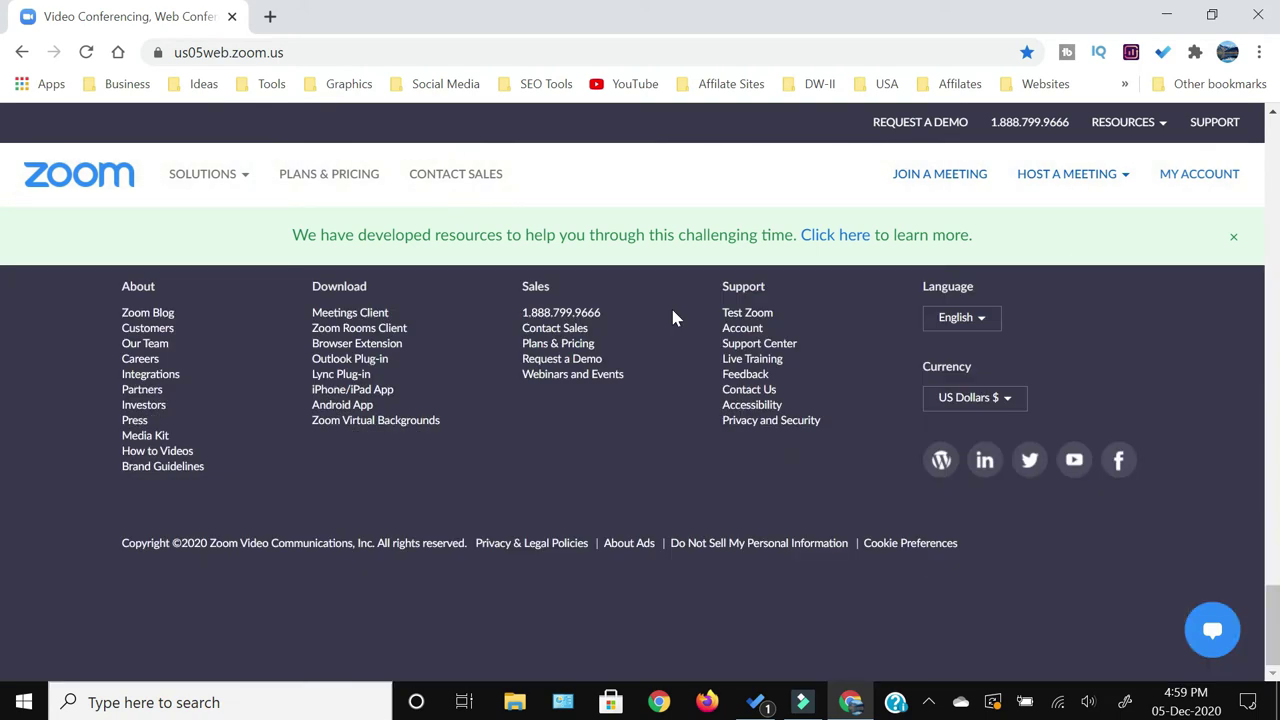
click(748, 316)
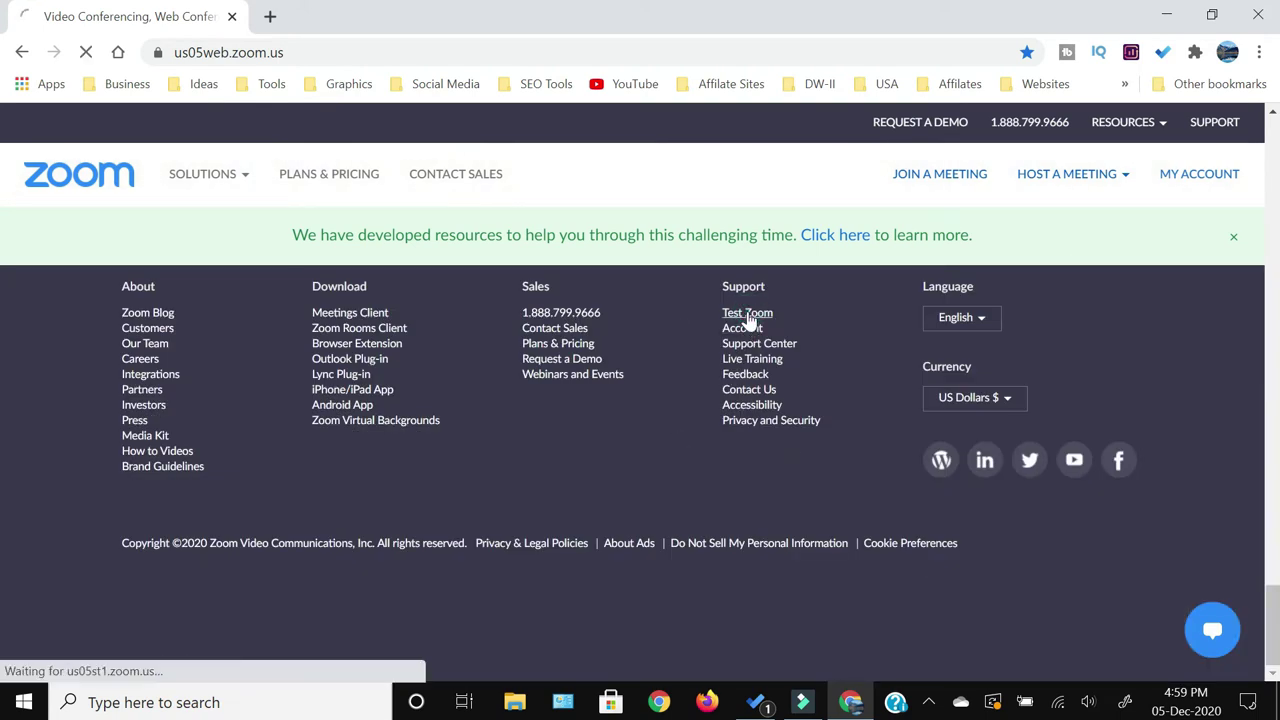
click(597, 378)
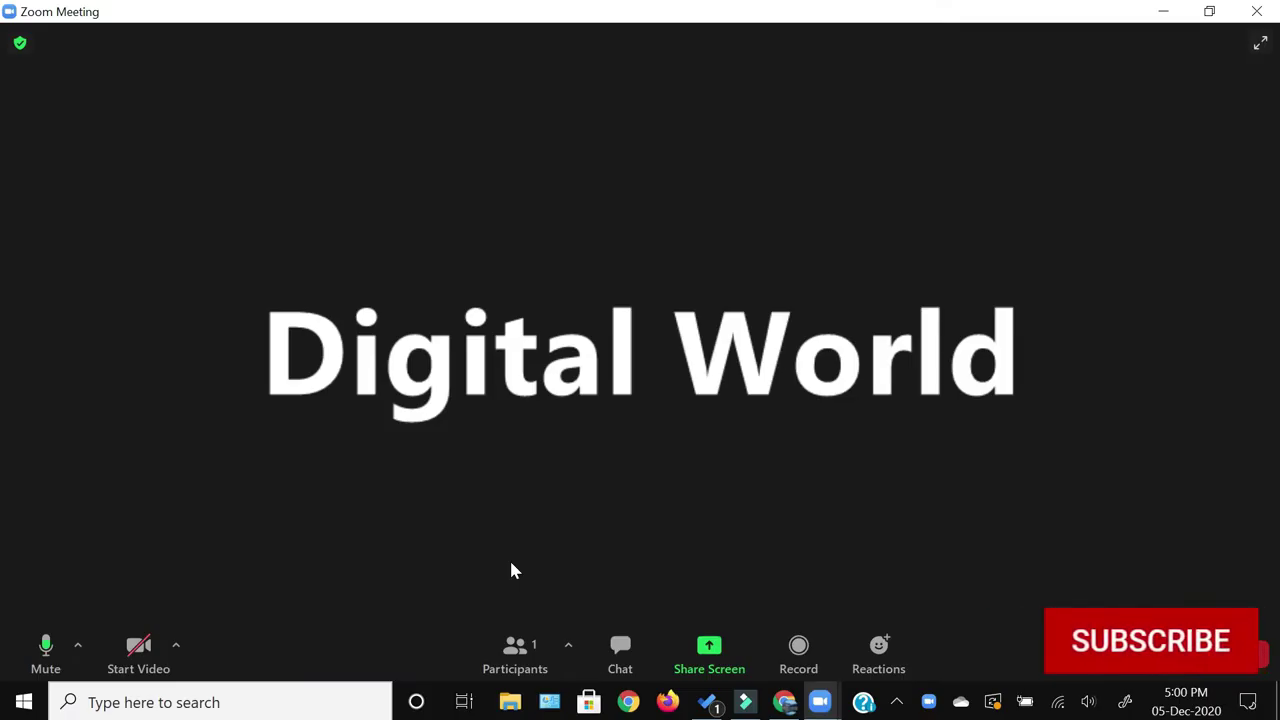
Rename your own participant entry in the meeting to Test Name, keeping the name remembered for future meetings
click(553, 660)
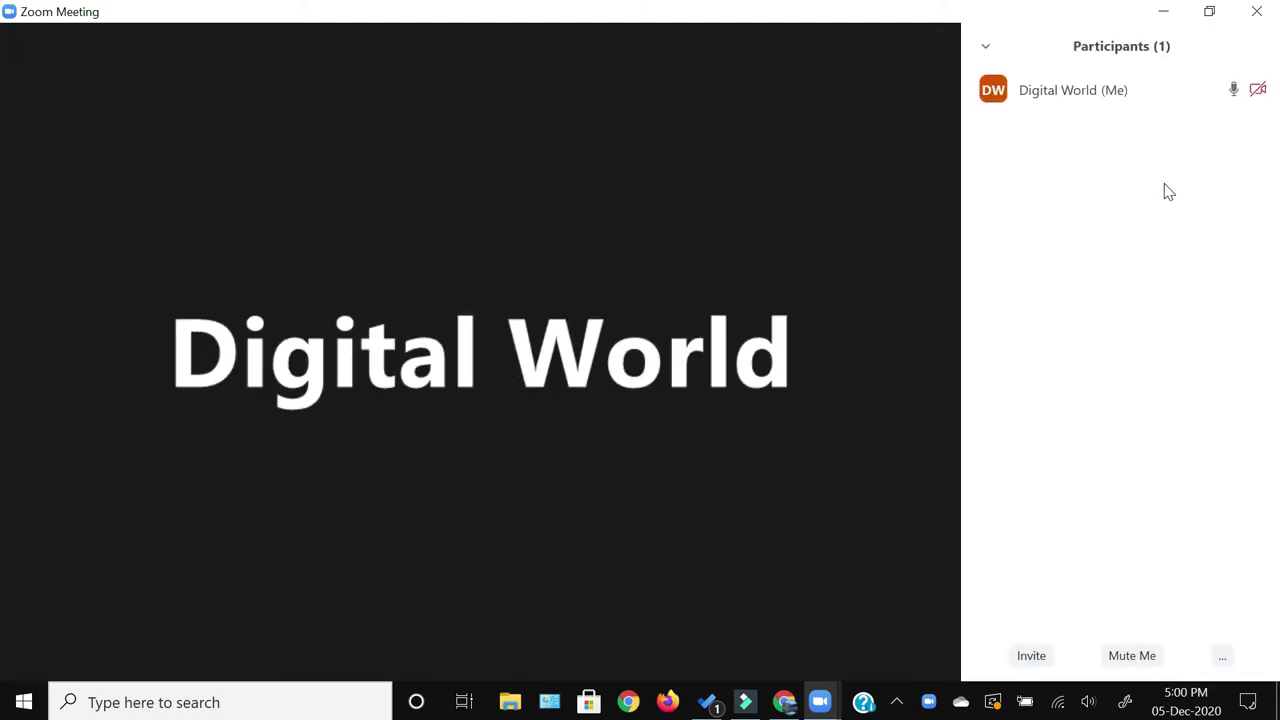
mouse_move(1152, 90)
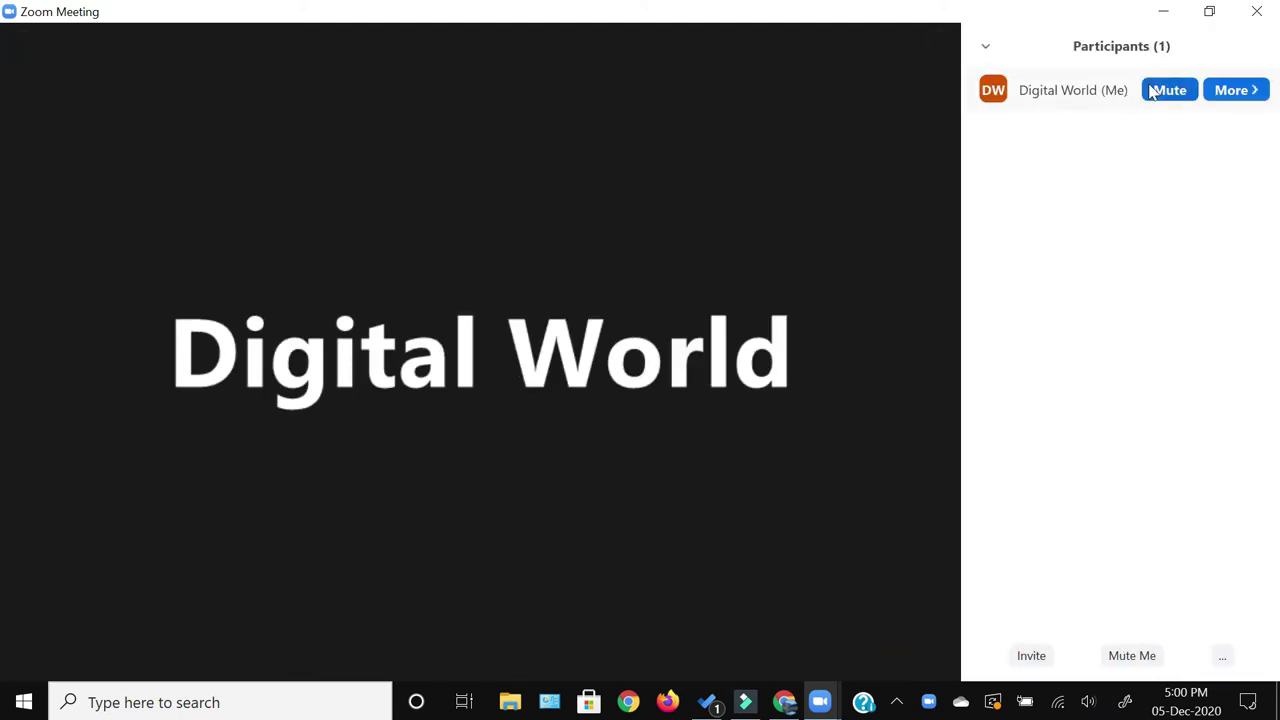
click(1235, 91)
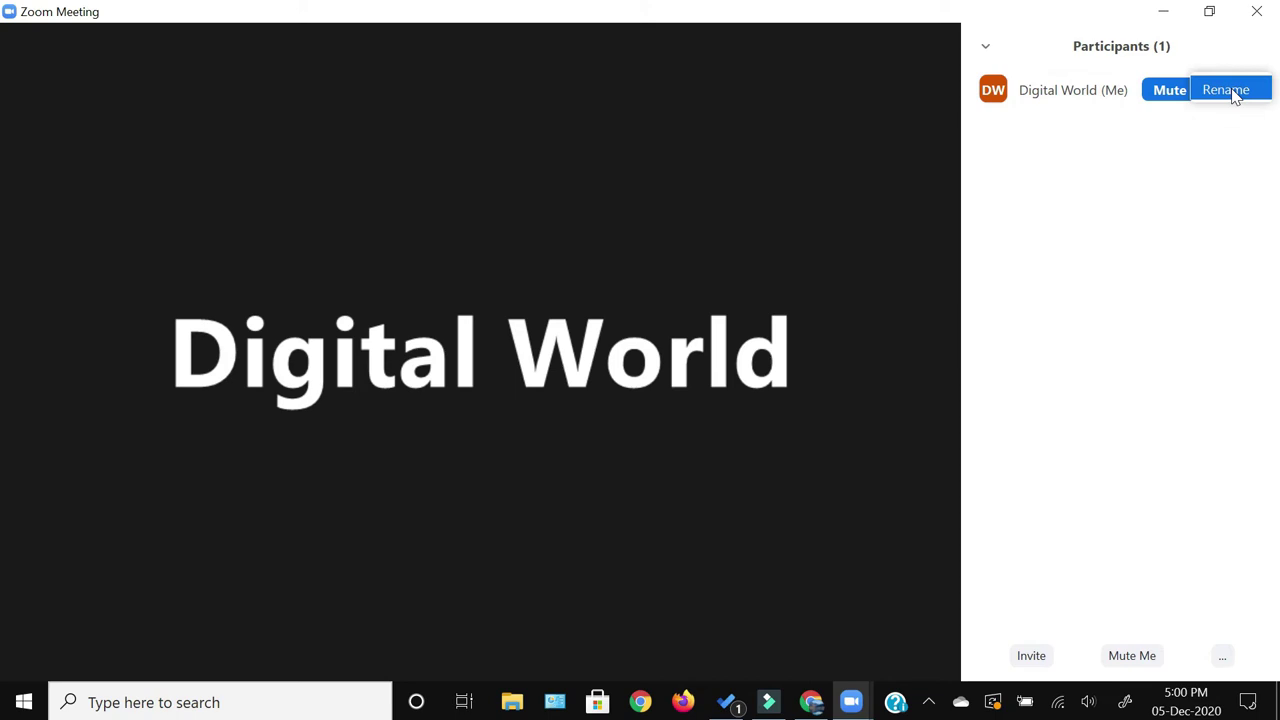
click(1230, 90)
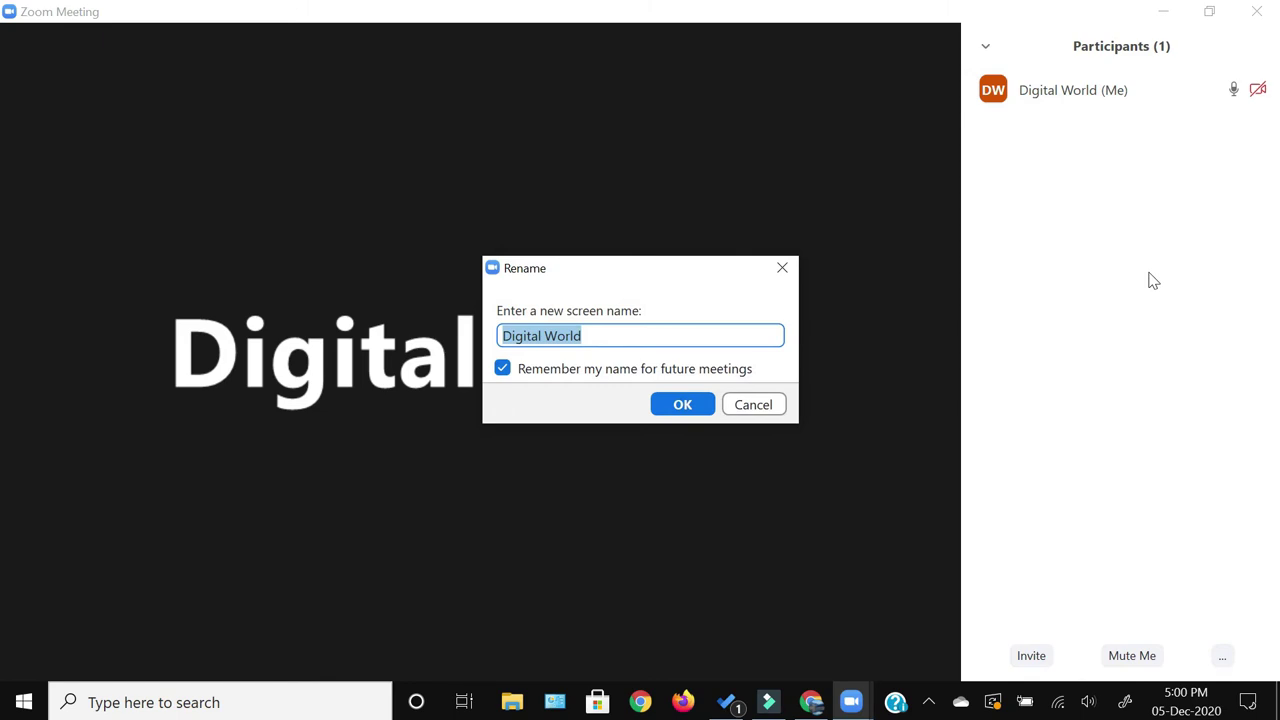
text(Test)
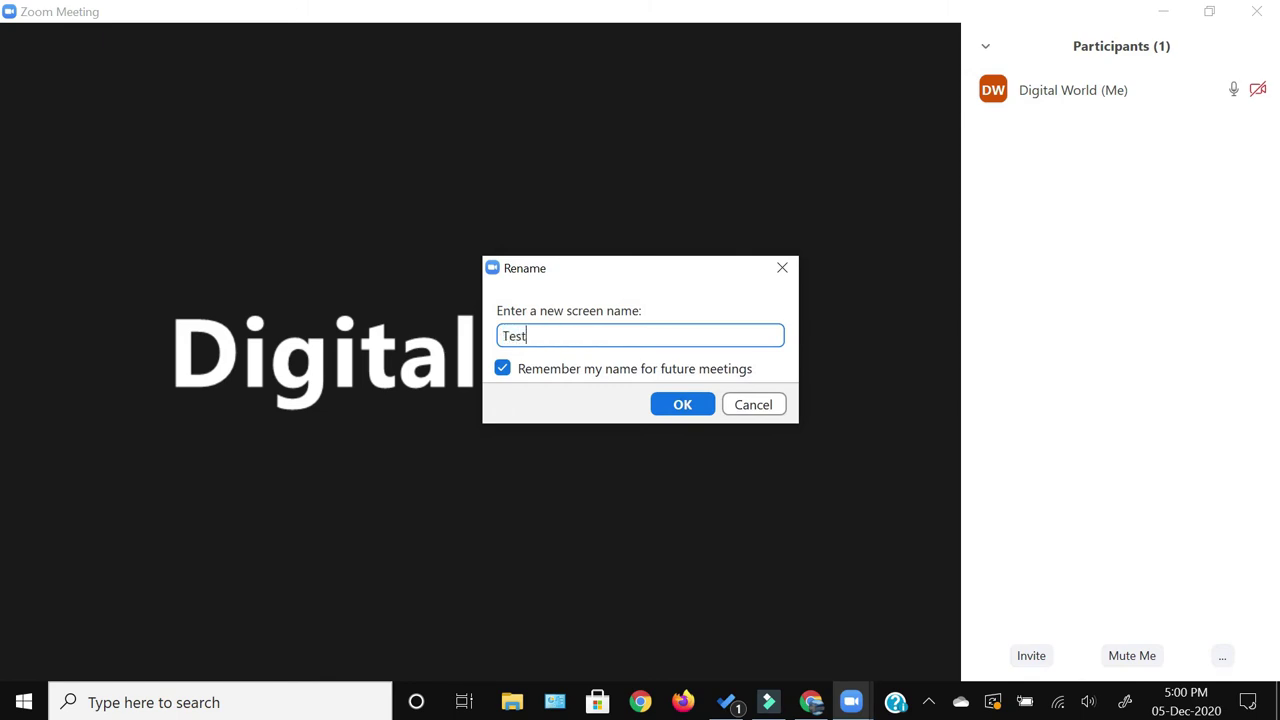
text( Name)
click(504, 372)
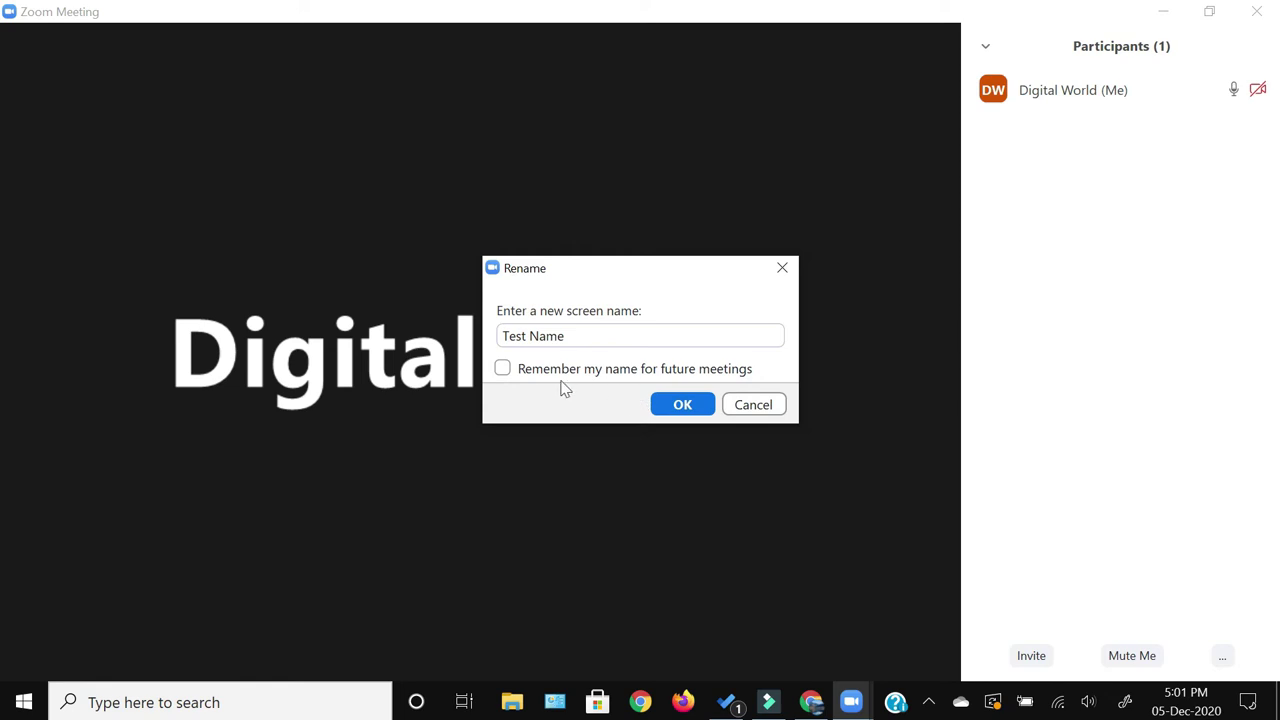
click(505, 370)
click(674, 406)
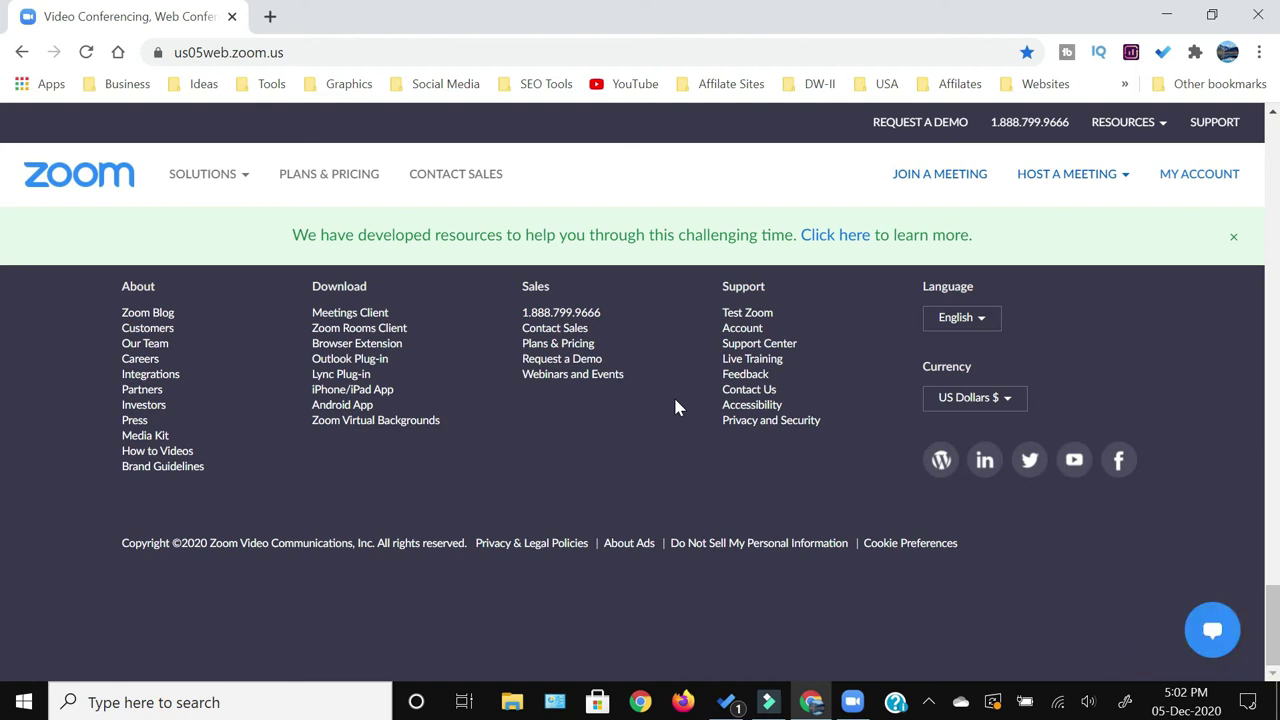
Open the account's profile page on the Zoom website and look through its details
click(1181, 180)
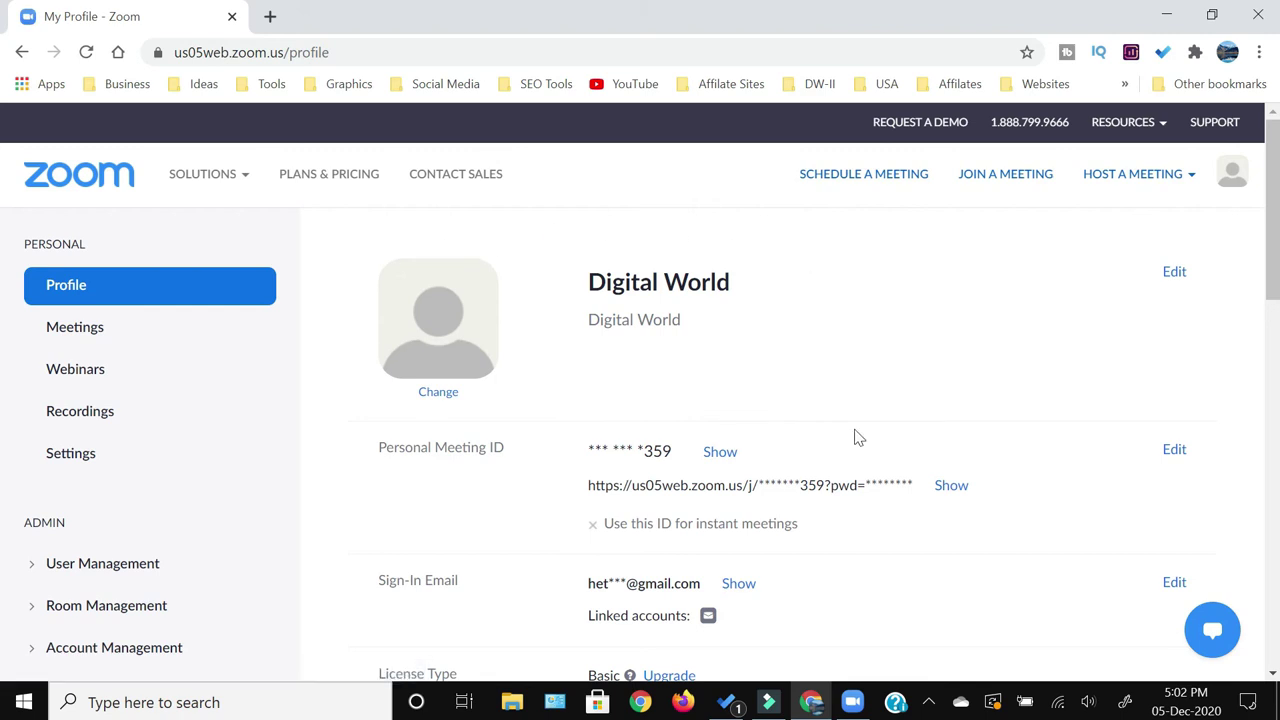
scroll(855, 437, down, 3)
scroll(855, 440, up, 3)
Set the profile's first name to Test and its last name to Name
click(1174, 274)
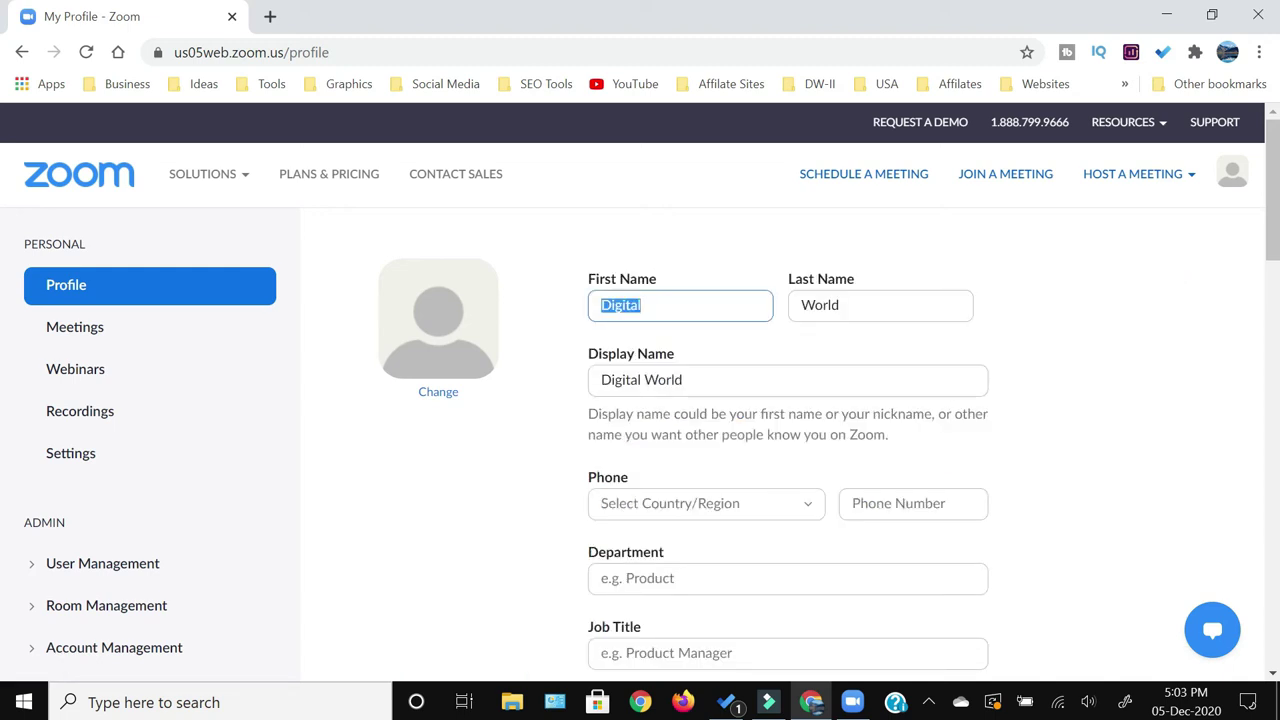
click(641, 380)
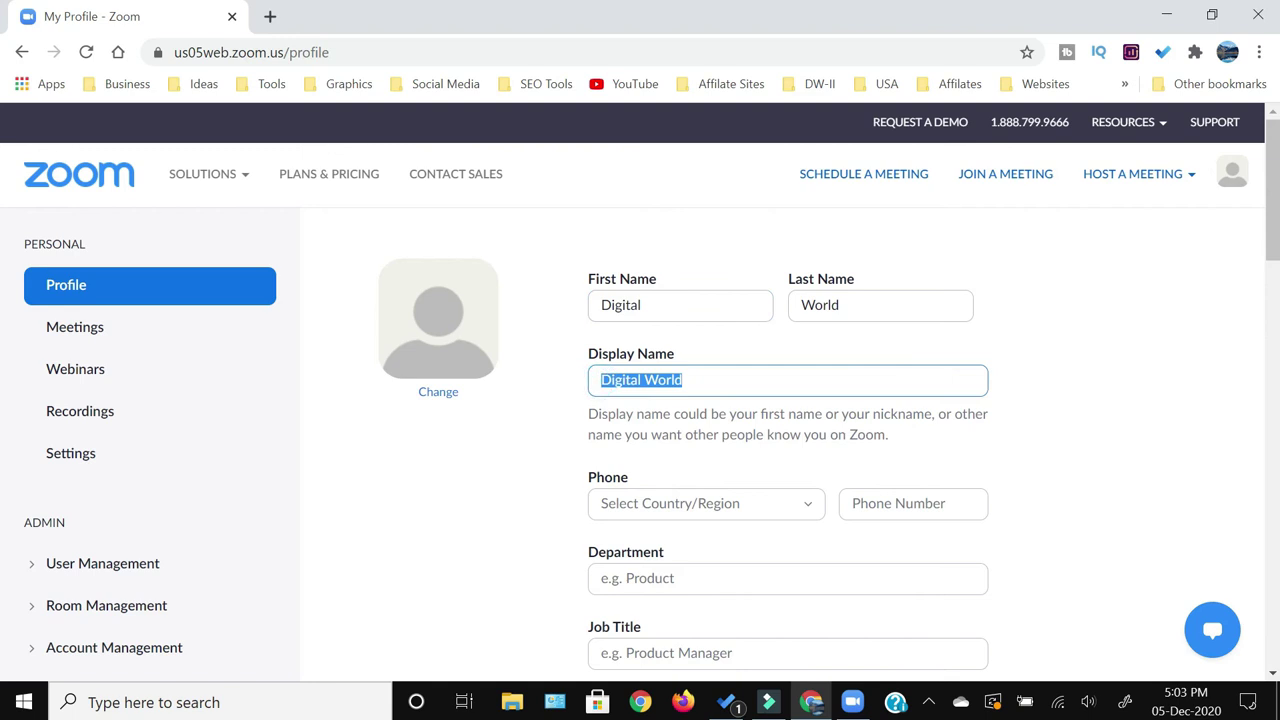
click(654, 304)
text(Test)
key(Tab)
text(Name)
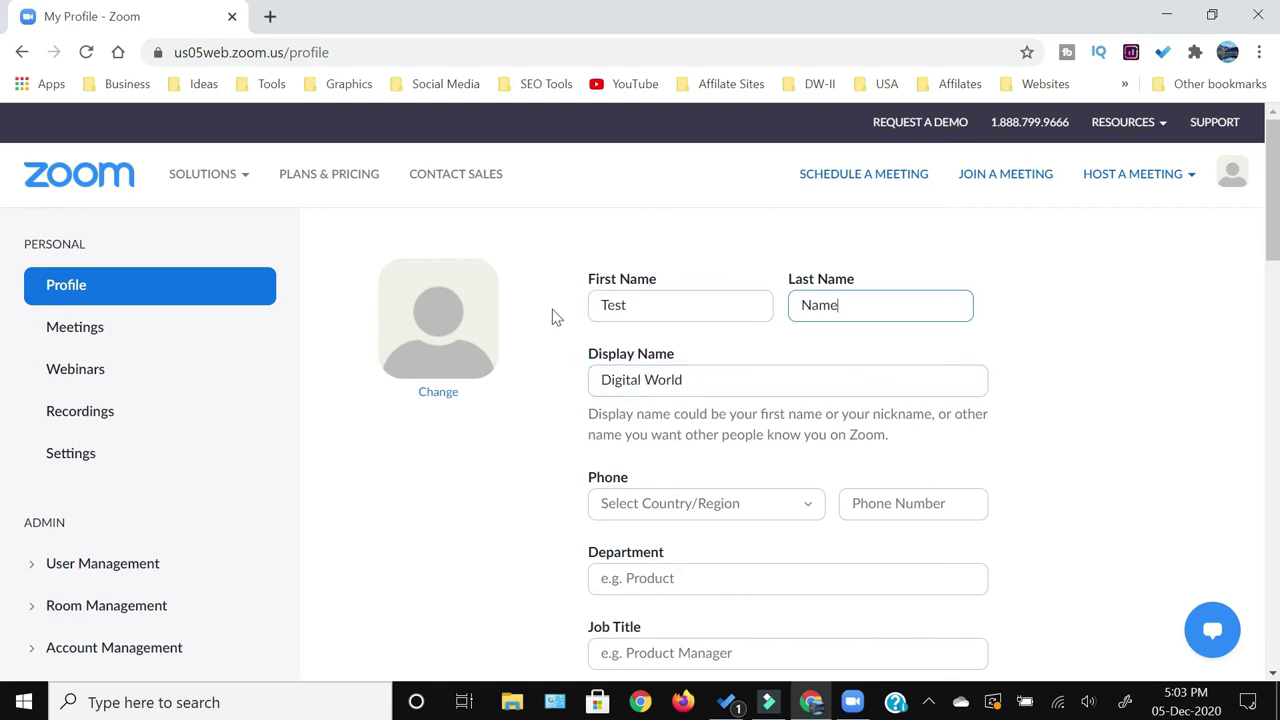
Set the profile's display name to Test 2 and save the profile changes
key(Tab)
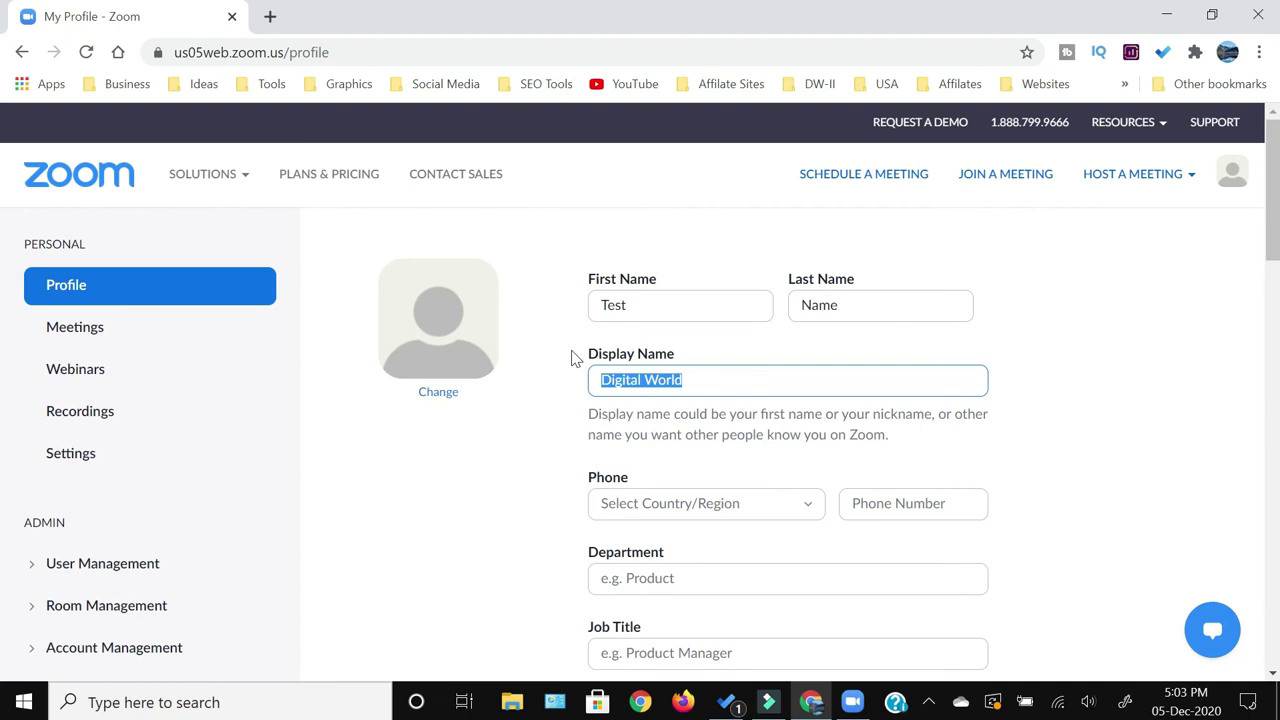
text(Test 2)
scroll(686, 500, down, 2)
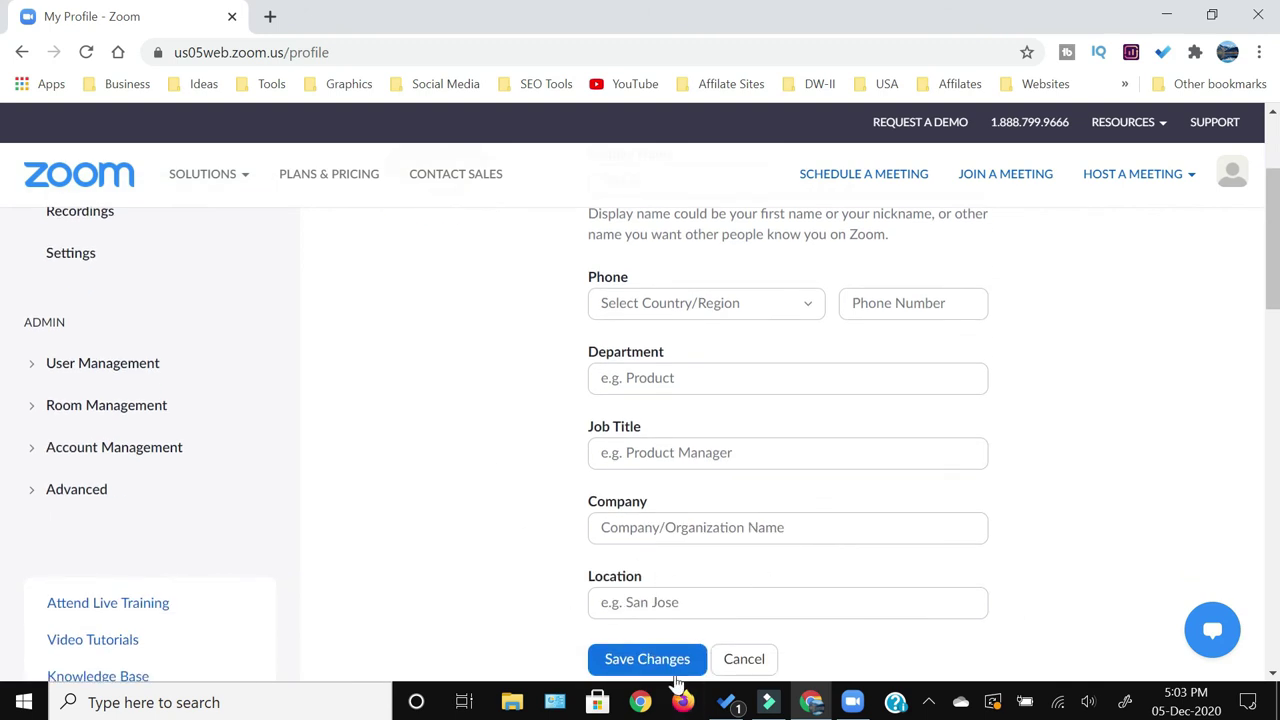
scroll(540, 398, up, 2)
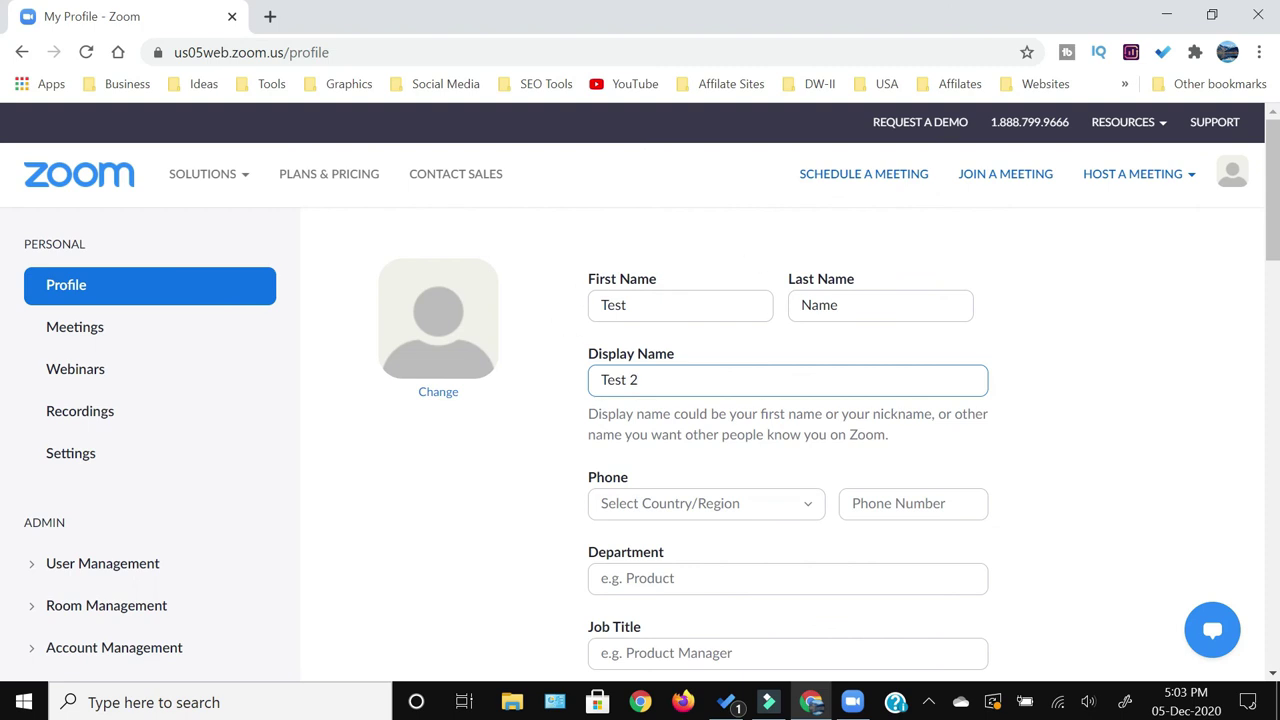
scroll(597, 465, down, 5)
click(657, 360)
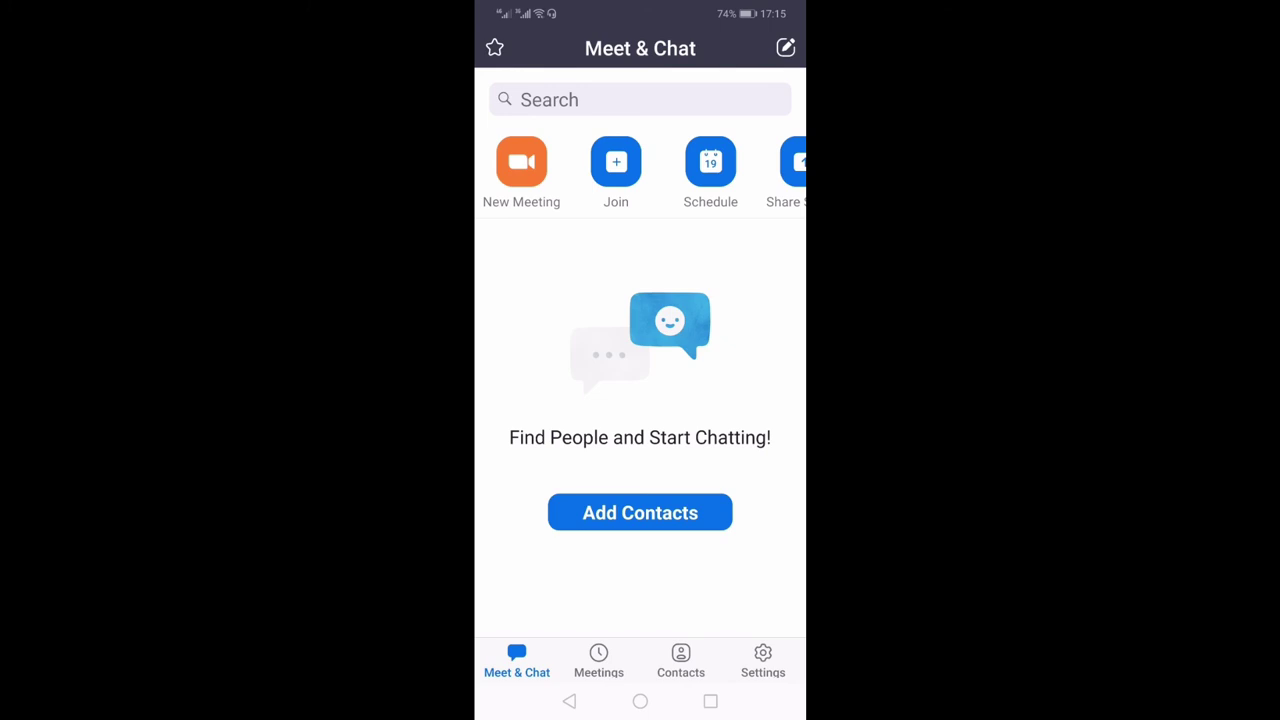
In the Zoom mobile app, open the profile's display name for editing, accept the existing first and last name, and return to the settings
click(762, 660)
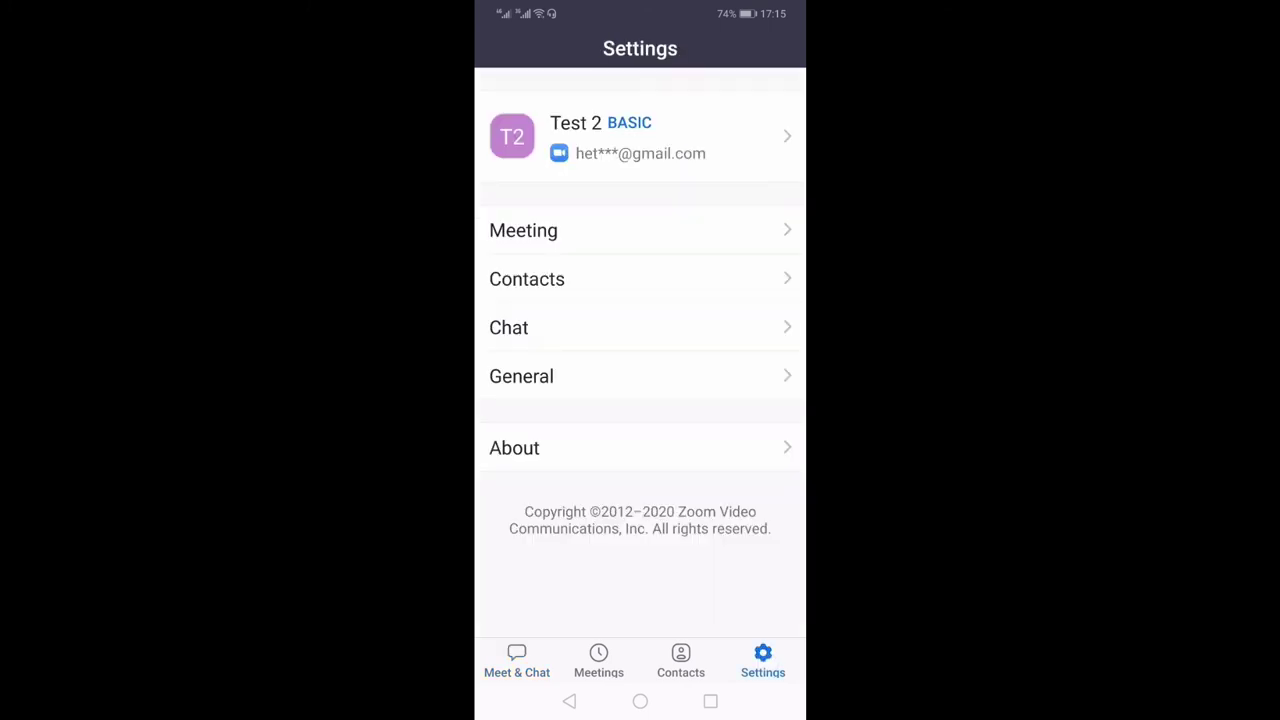
click(640, 137)
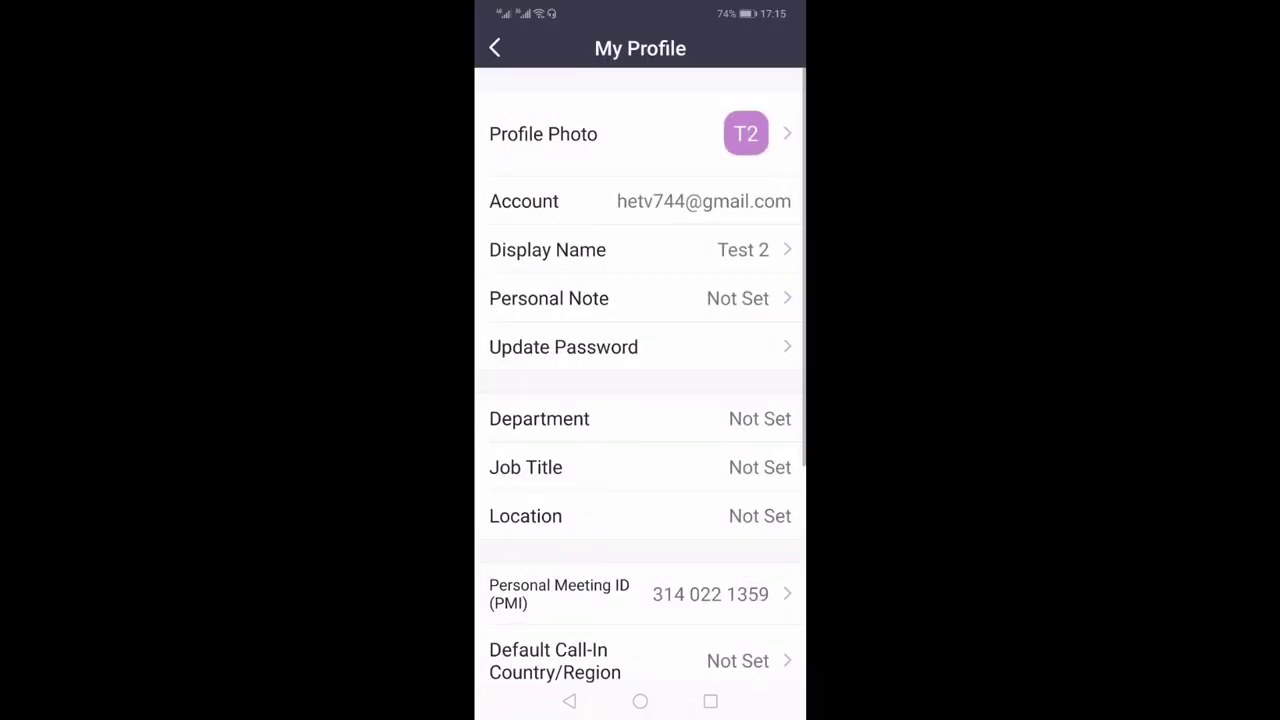
click(640, 250)
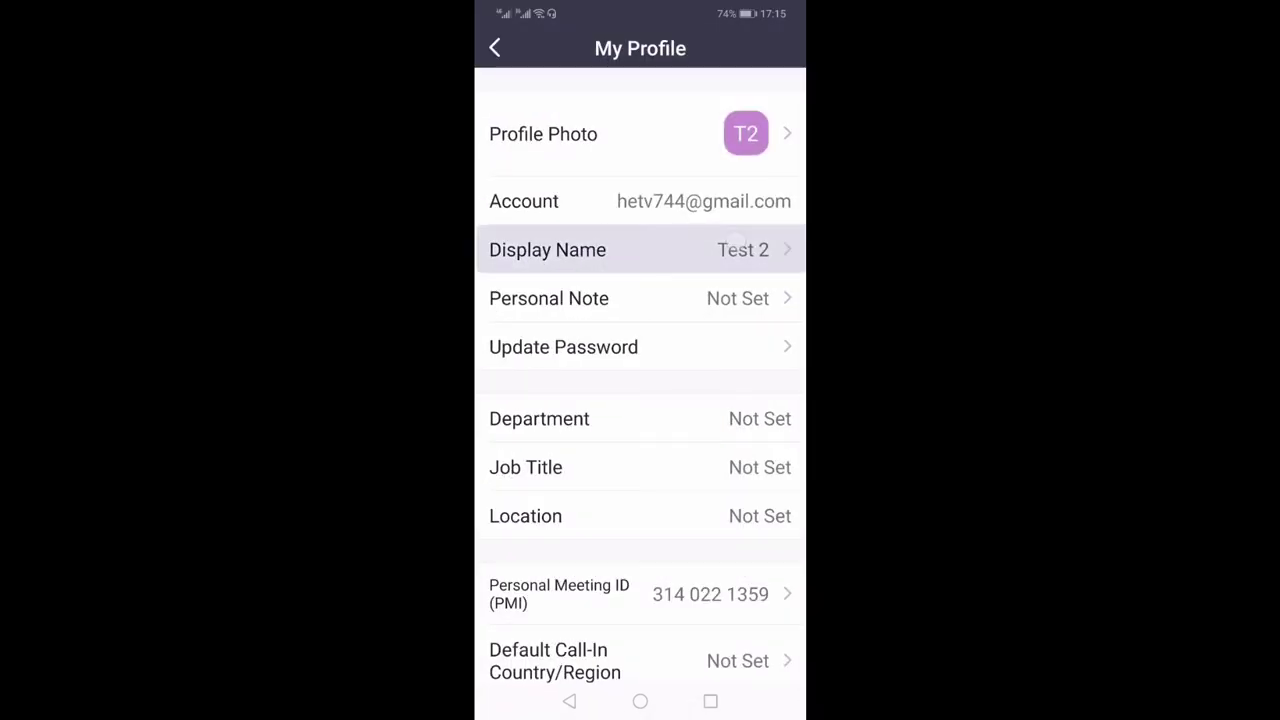
click(551, 307)
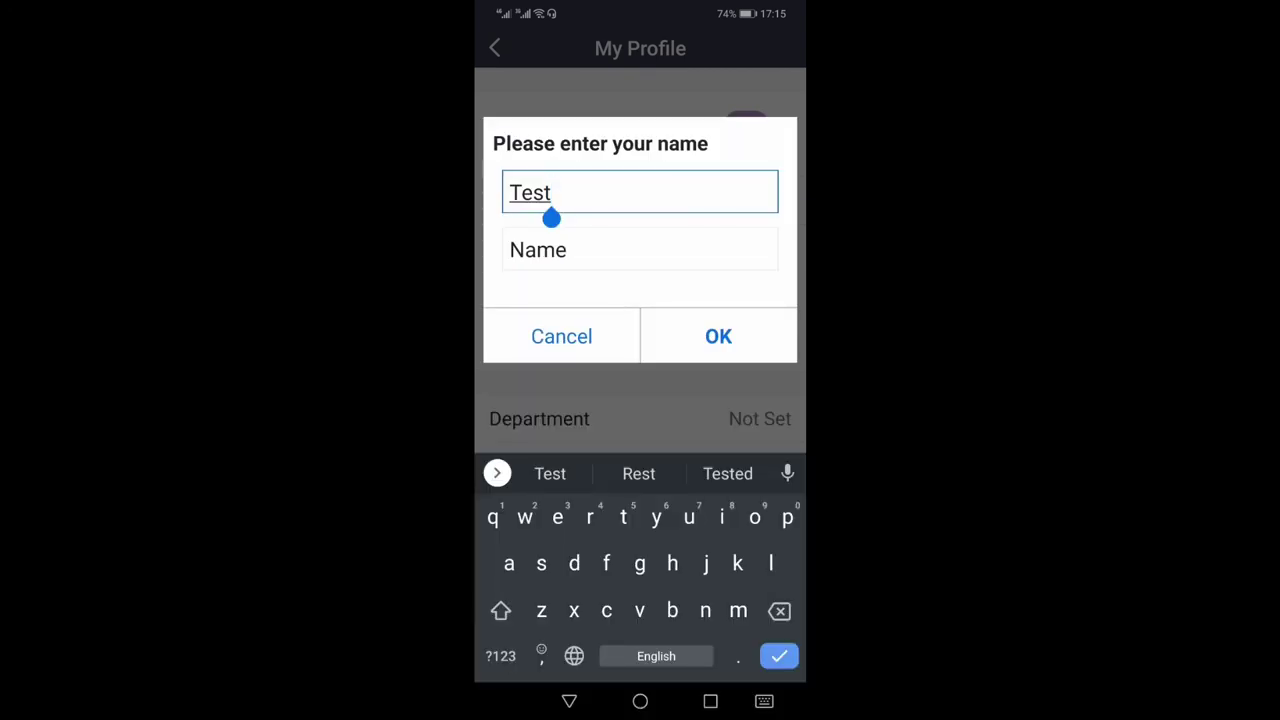
click(730, 337)
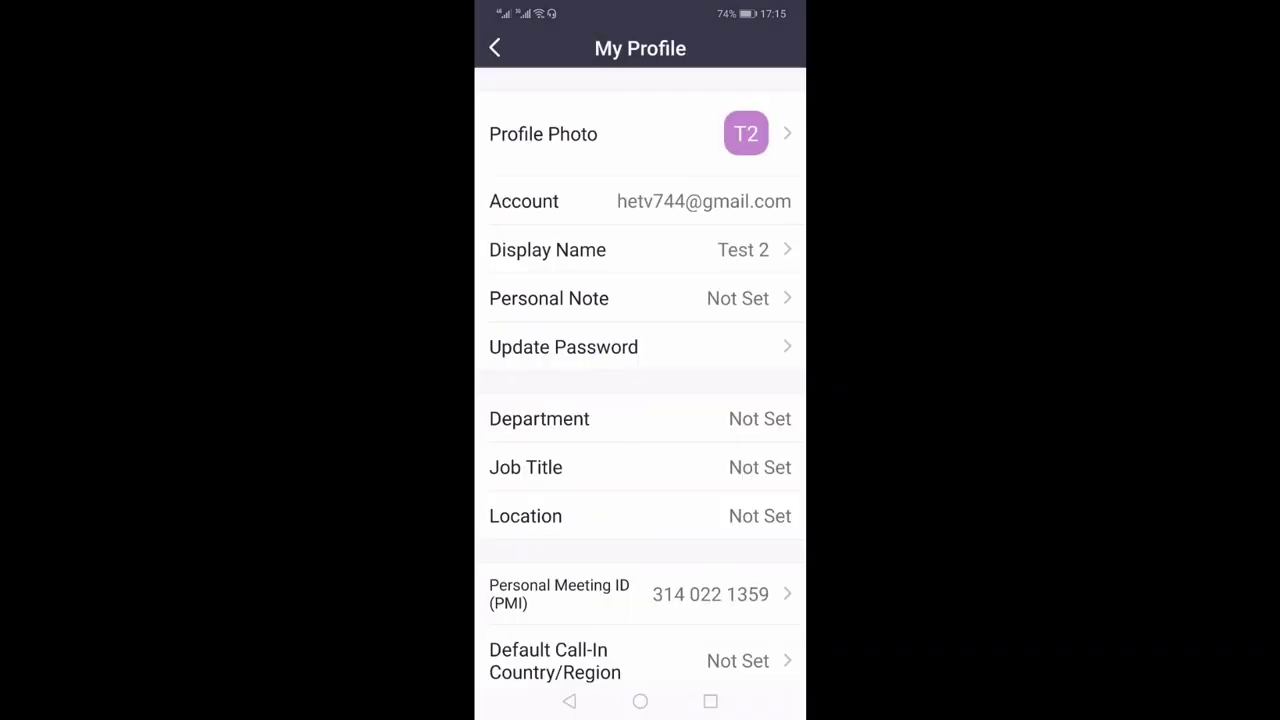
click(569, 701)
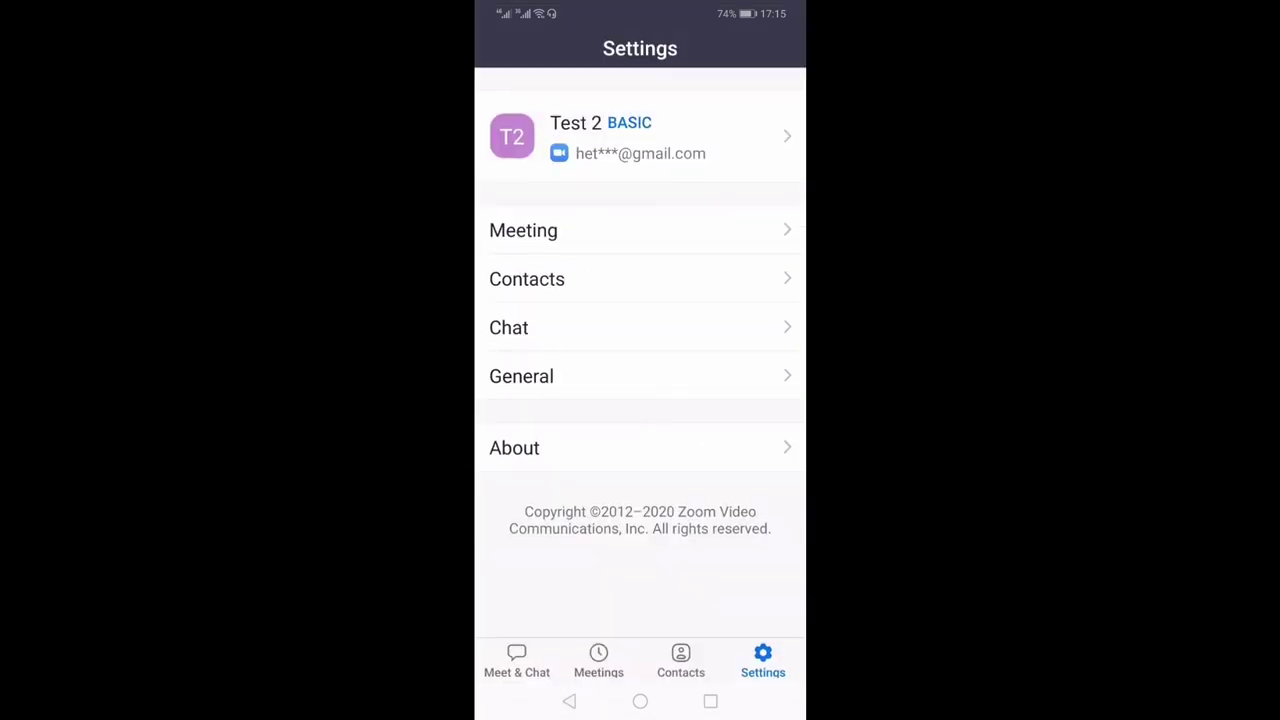